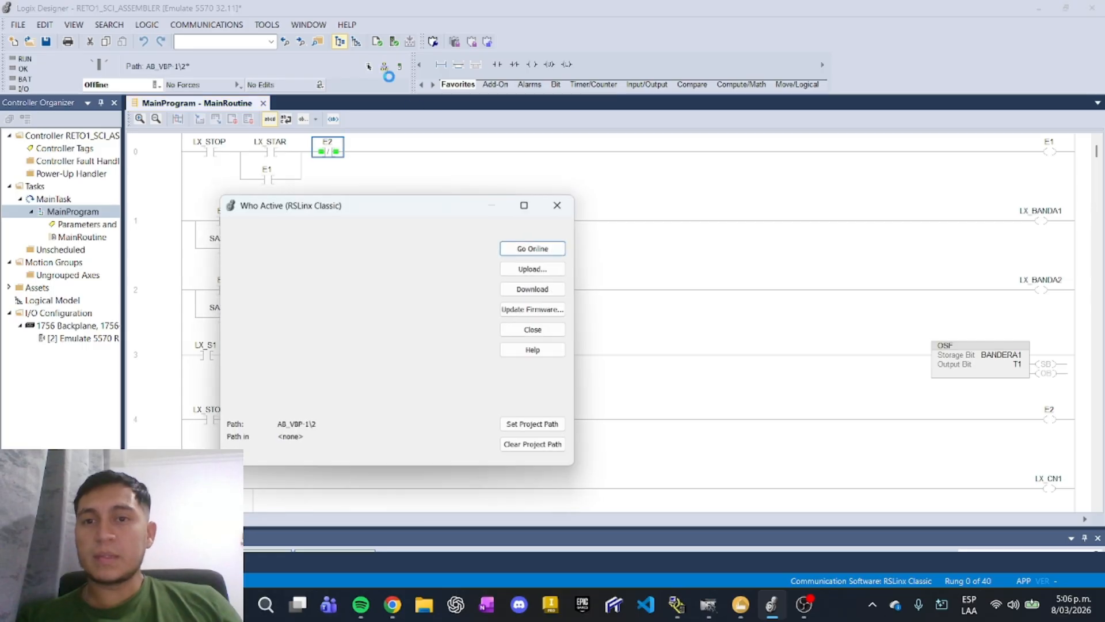
- Download the project to the emulated controller in slot 02 and put the controller in Remote Run mode
click(540, 290)
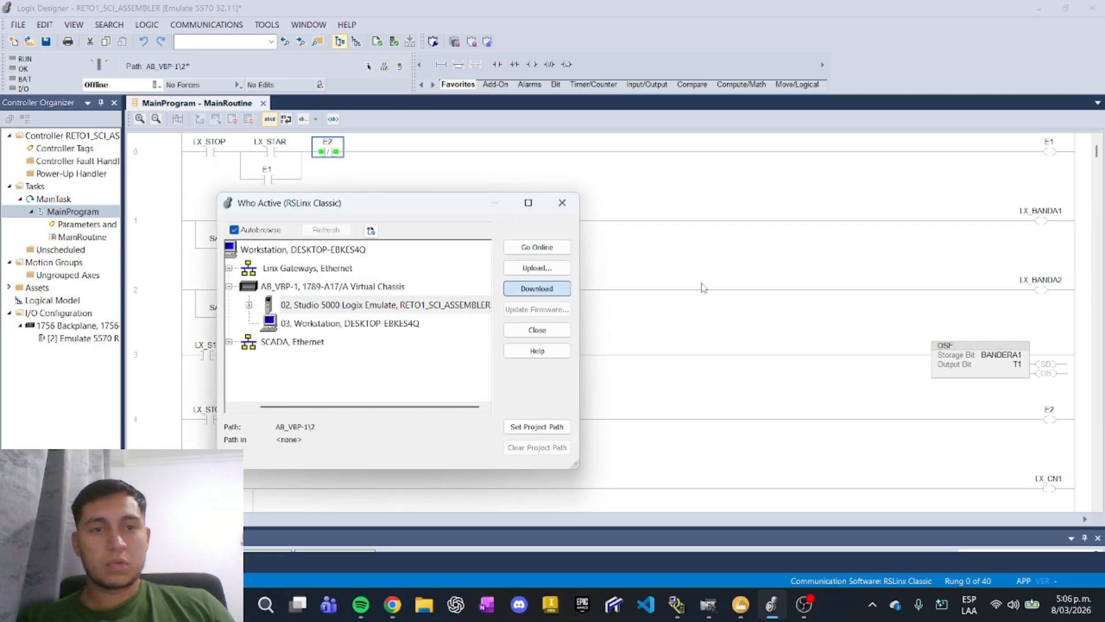
click(537, 288)
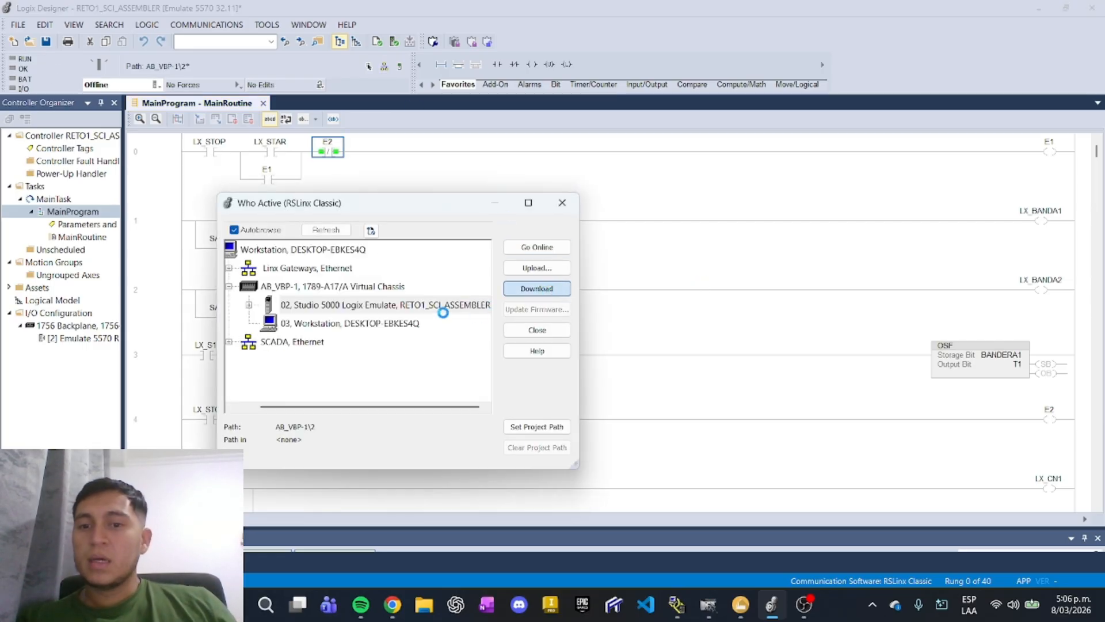
click(336, 469)
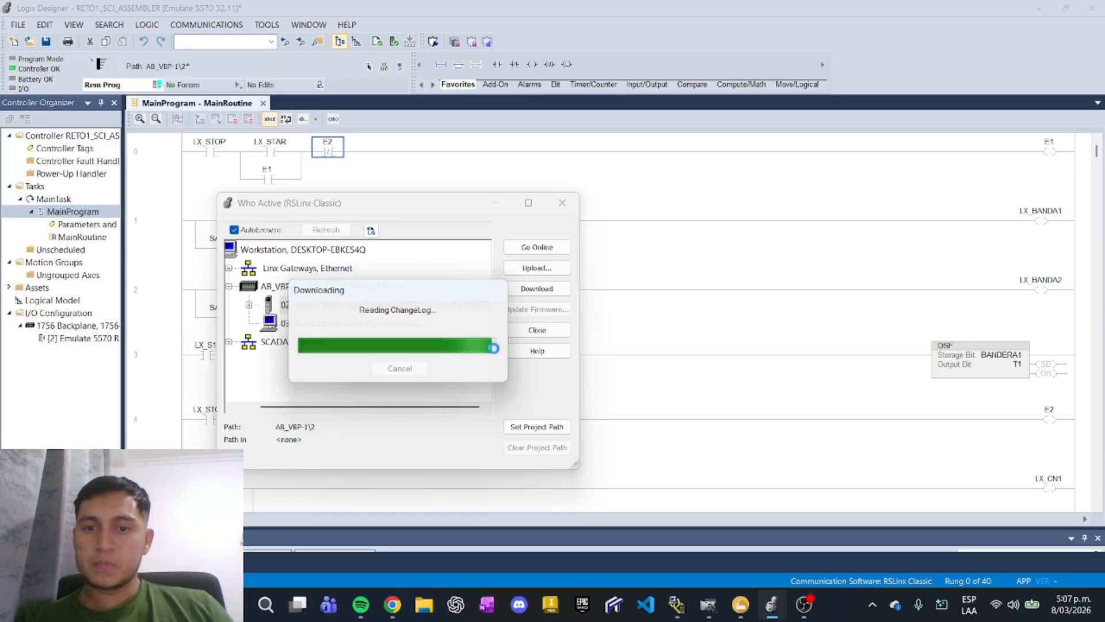
click(445, 372)
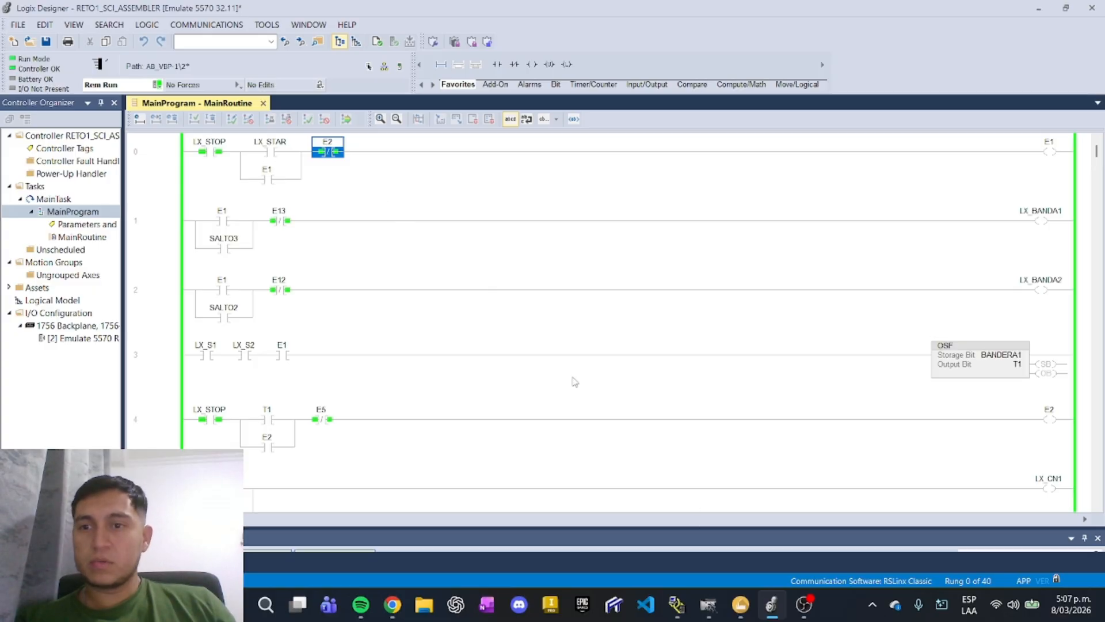
- Switch to Factory I/O and run the assembly cell scene, facing the control panel and the two conveyors
click(742, 602)
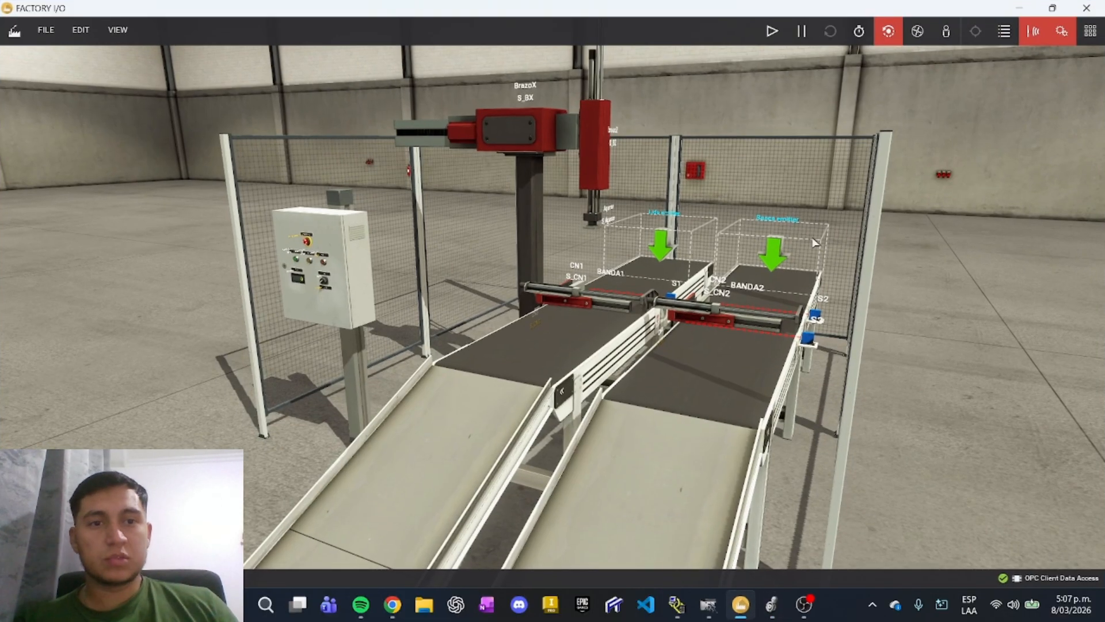
drag(820, 236, 821, 347)
key(F5)
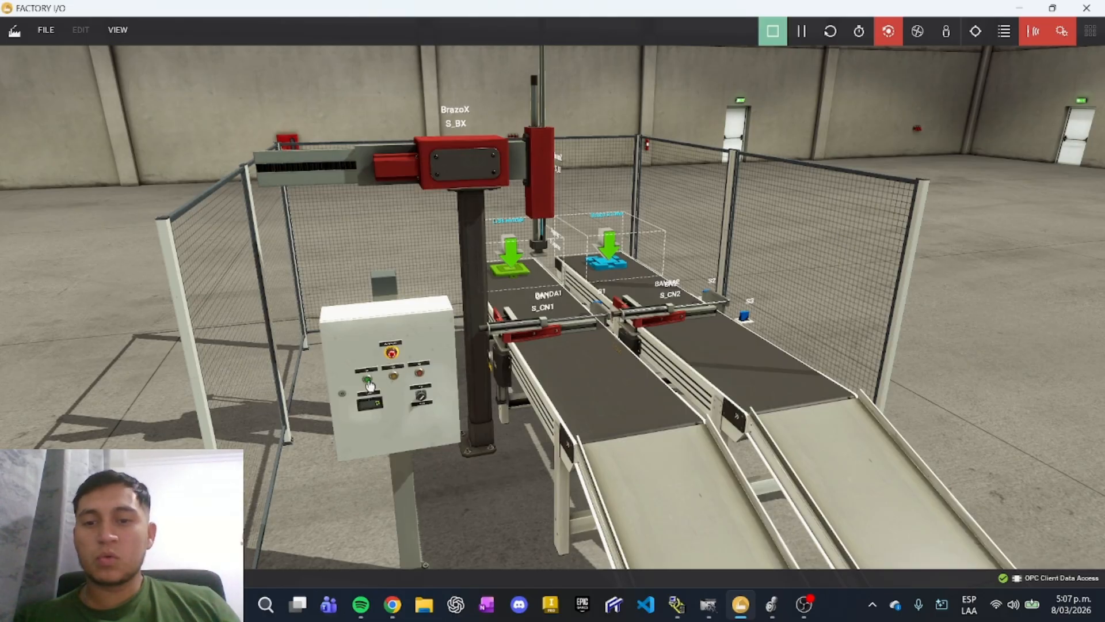
scroll(369, 384, up, 2)
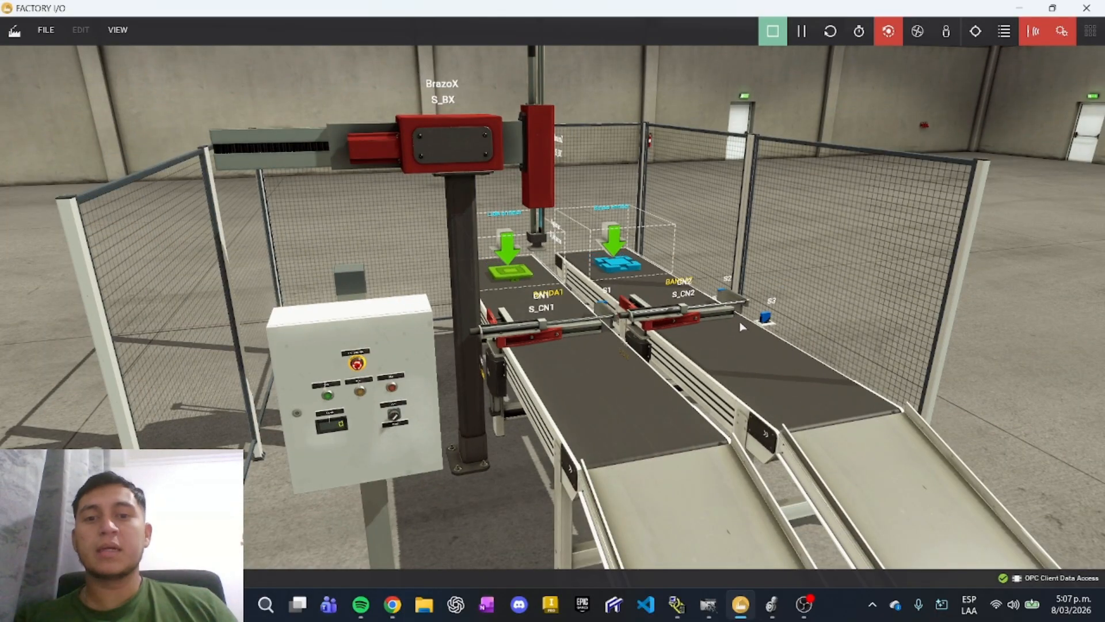
scroll(513, 379, up, 2)
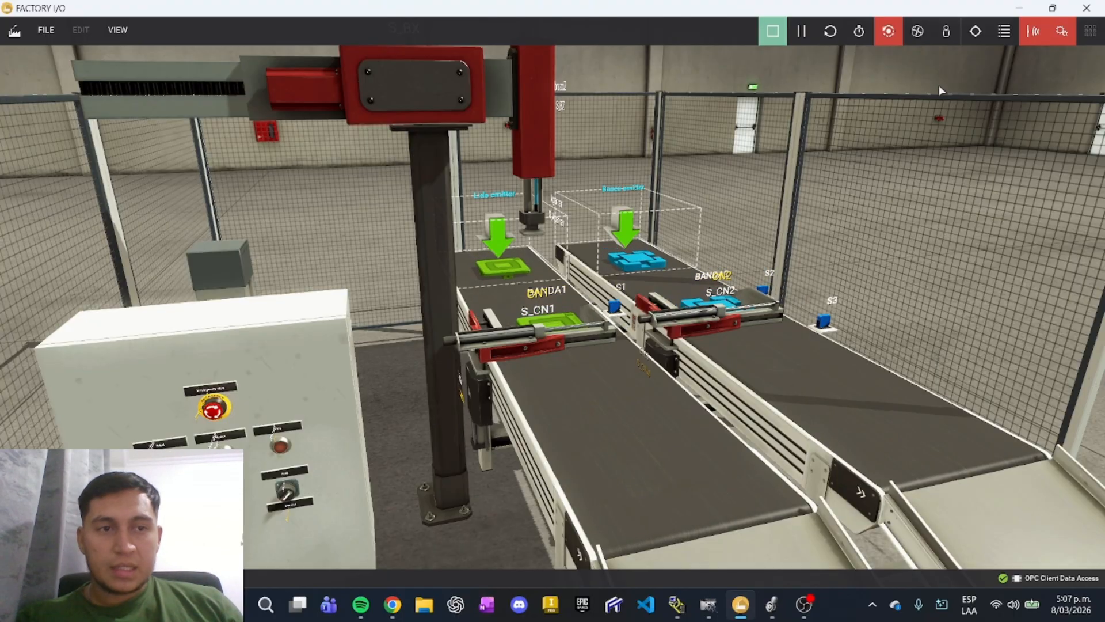
- Hide the sensor and actuator tags and watch the assembly cycle from above the whole cell
key(ctrl+b)
key(ctrl+t)
scroll(817, 236, down, 5)
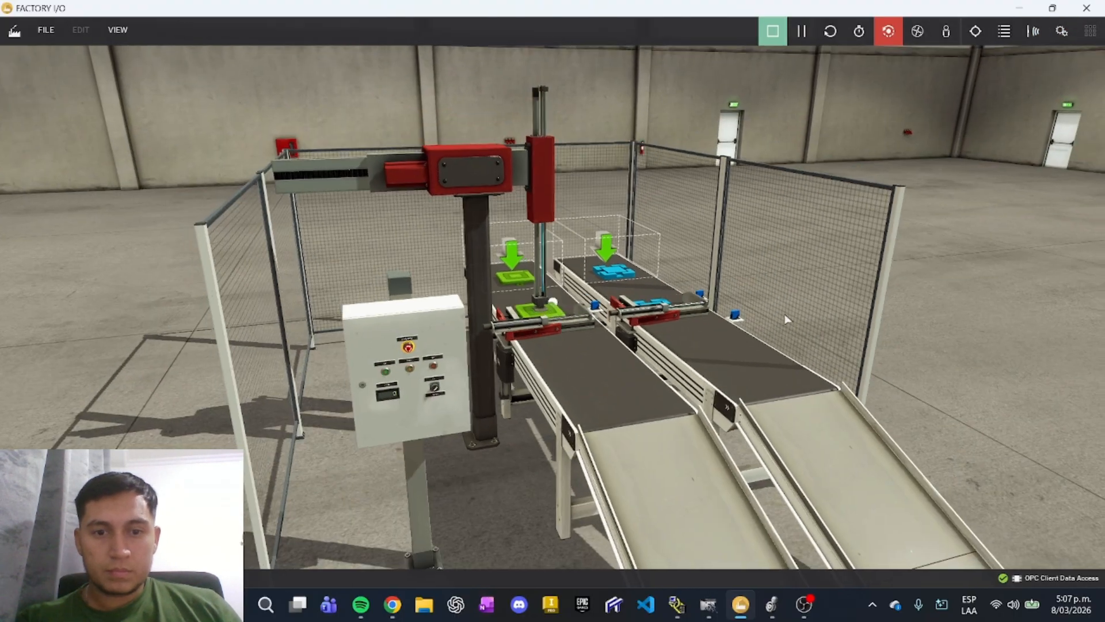
drag(817, 236, 723, 332)
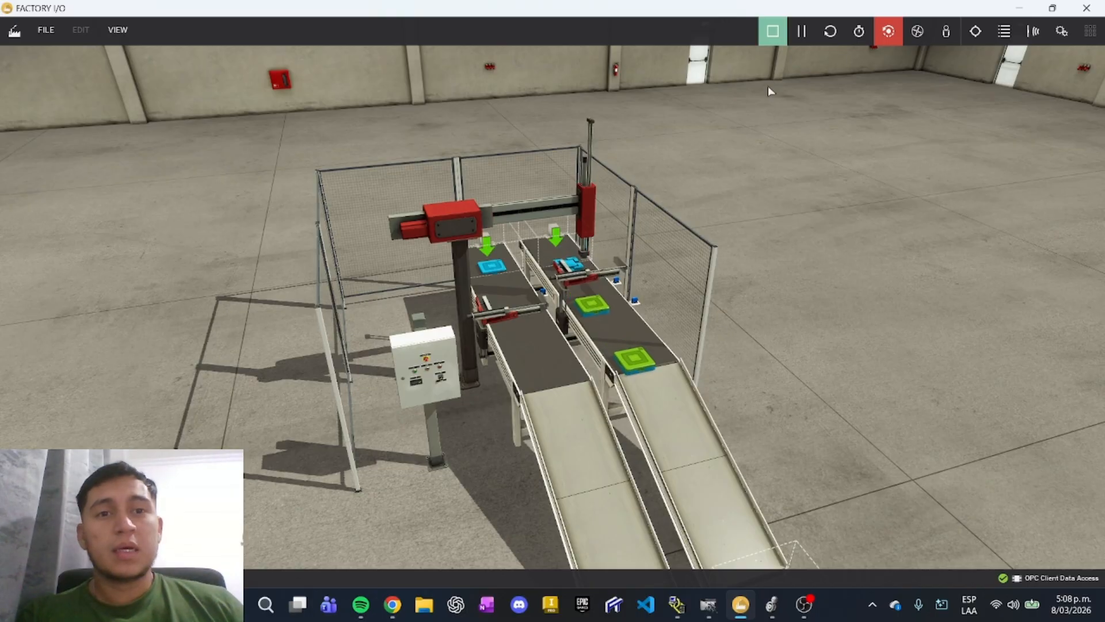
- Pause the simulation and show the sensor and actuator tags with the two conveyors in close view
click(810, 37)
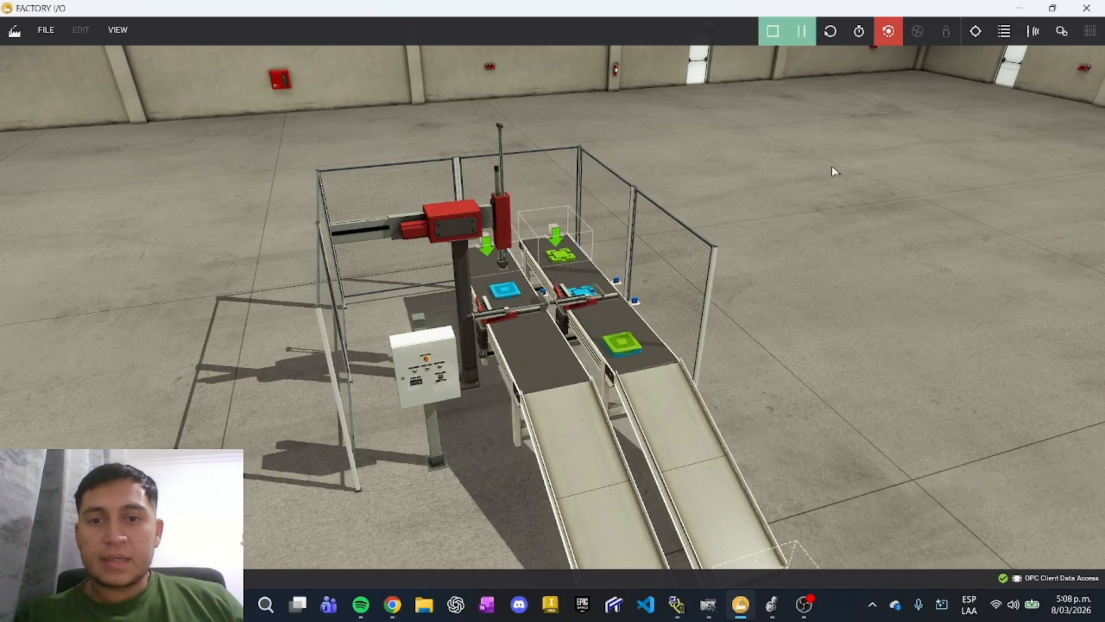
click(1035, 37)
click(1061, 37)
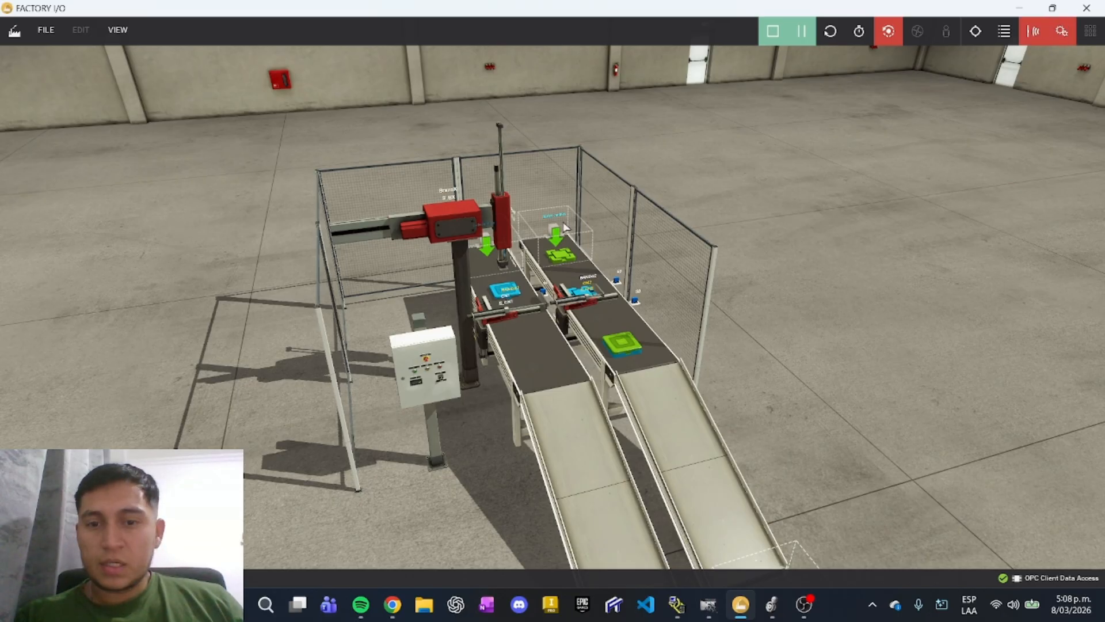
scroll(603, 291, up, 4)
scroll(604, 291, up, 3)
drag(722, 302, 577, 300)
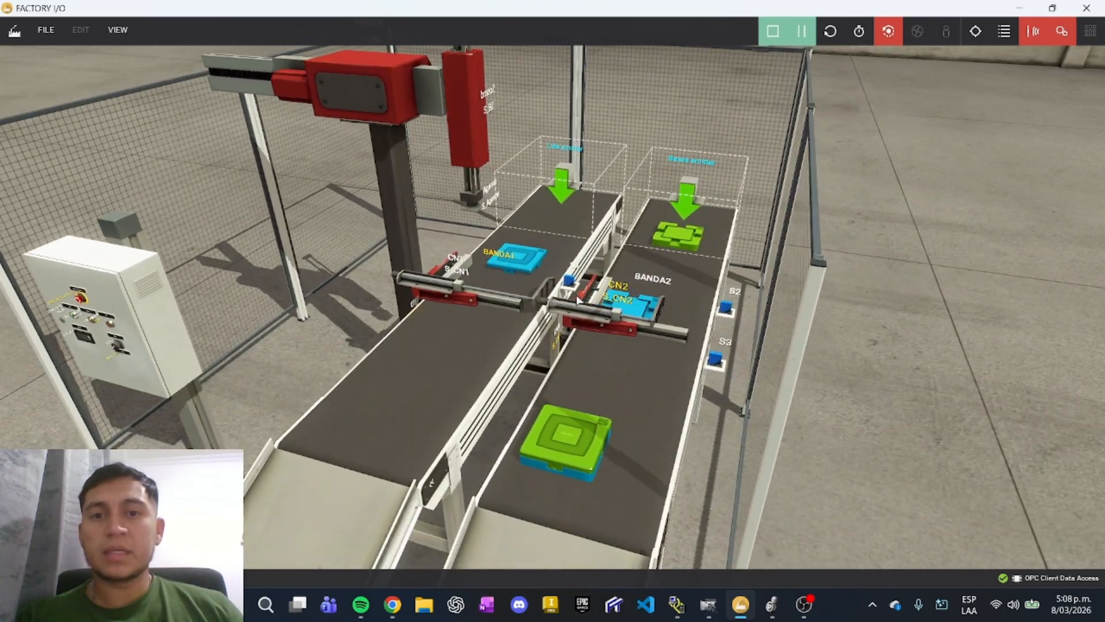
scroll(578, 300, down, 2)
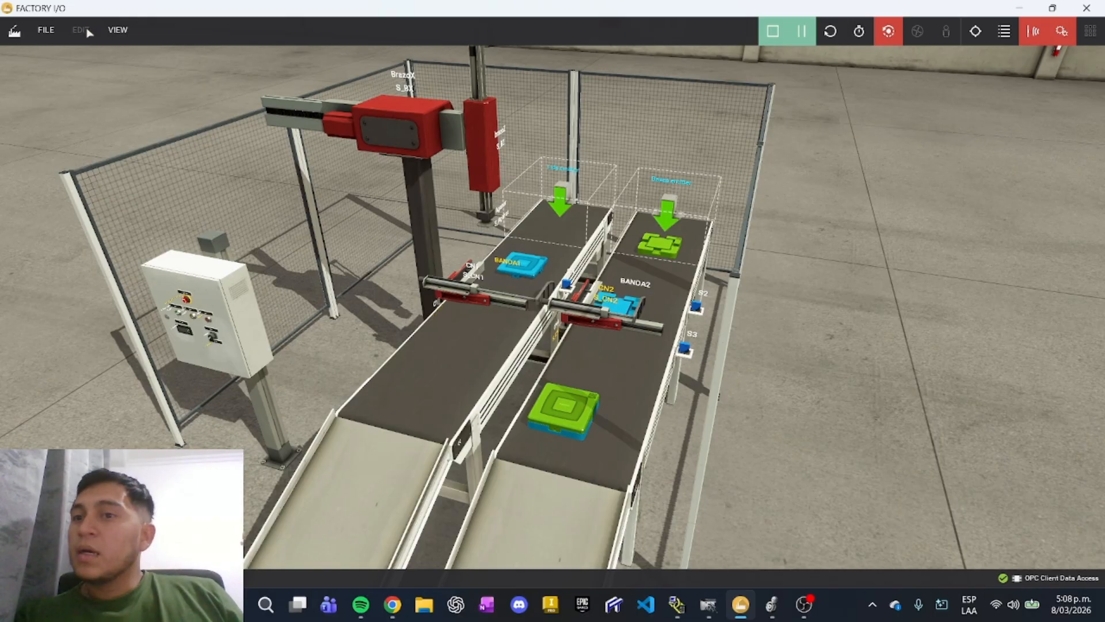
- Open the driver settings and review the available drivers, keeping OPC Client Data Access selected
click(46, 30)
click(106, 144)
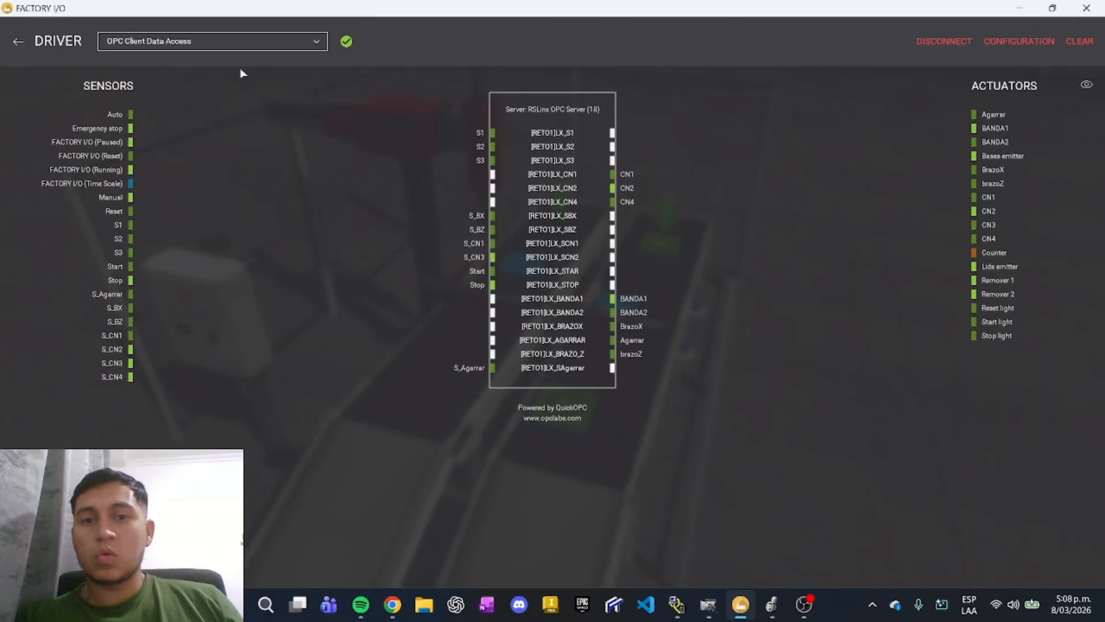
click(151, 41)
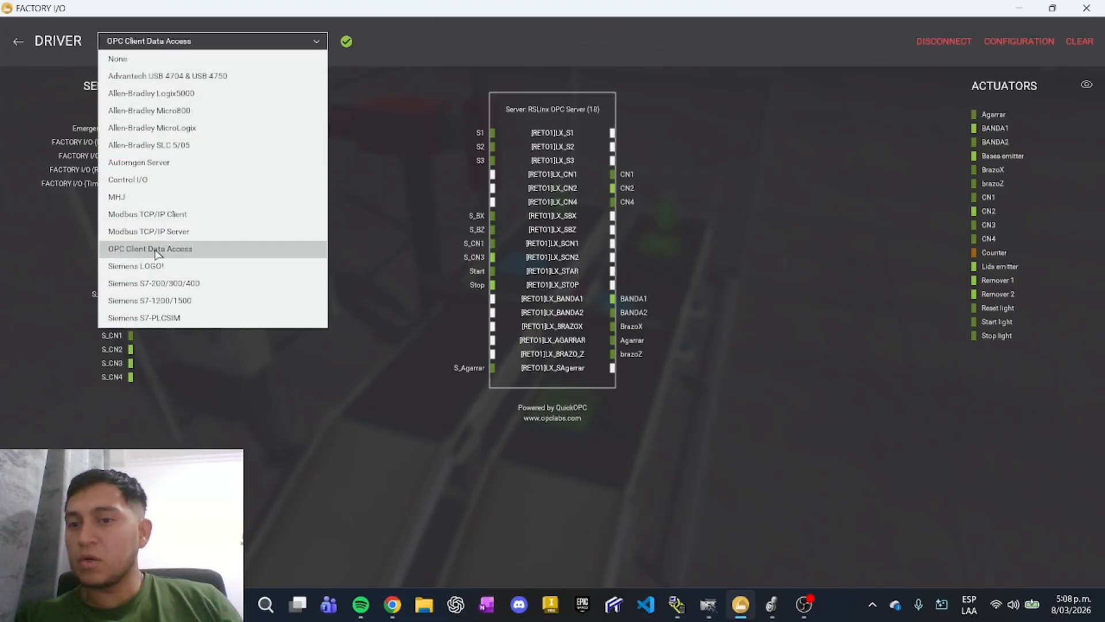
click(316, 42)
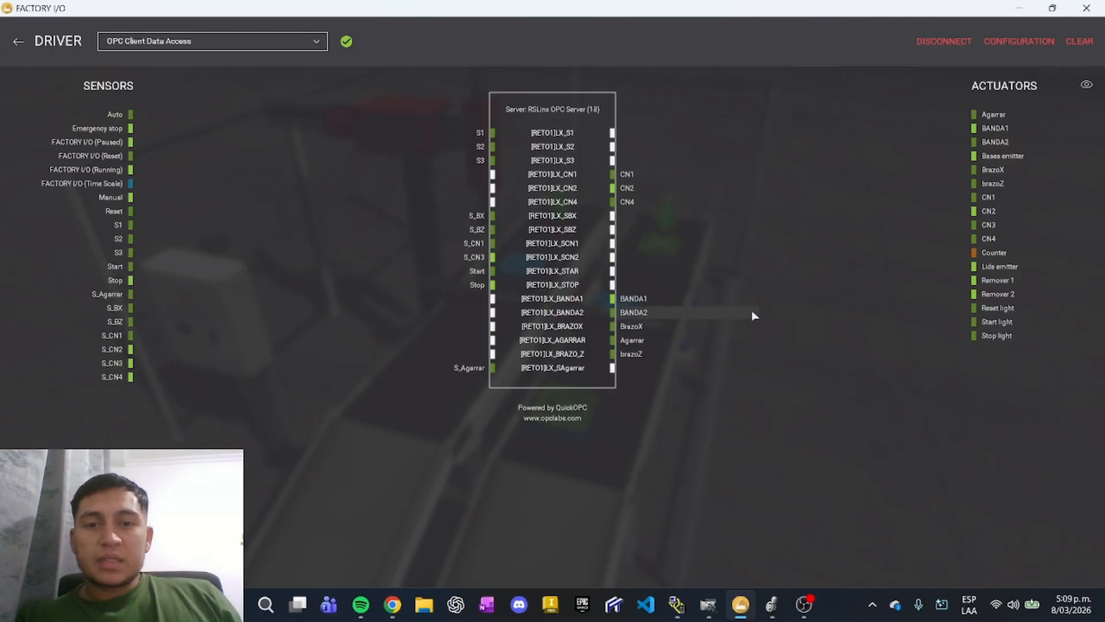
- Arrange Factory I/O and Logix Designer side by side to compare the BANDA1 signal with the LX_BANDA1 coil
drag(698, 7, 3, 189)
click(690, 132)
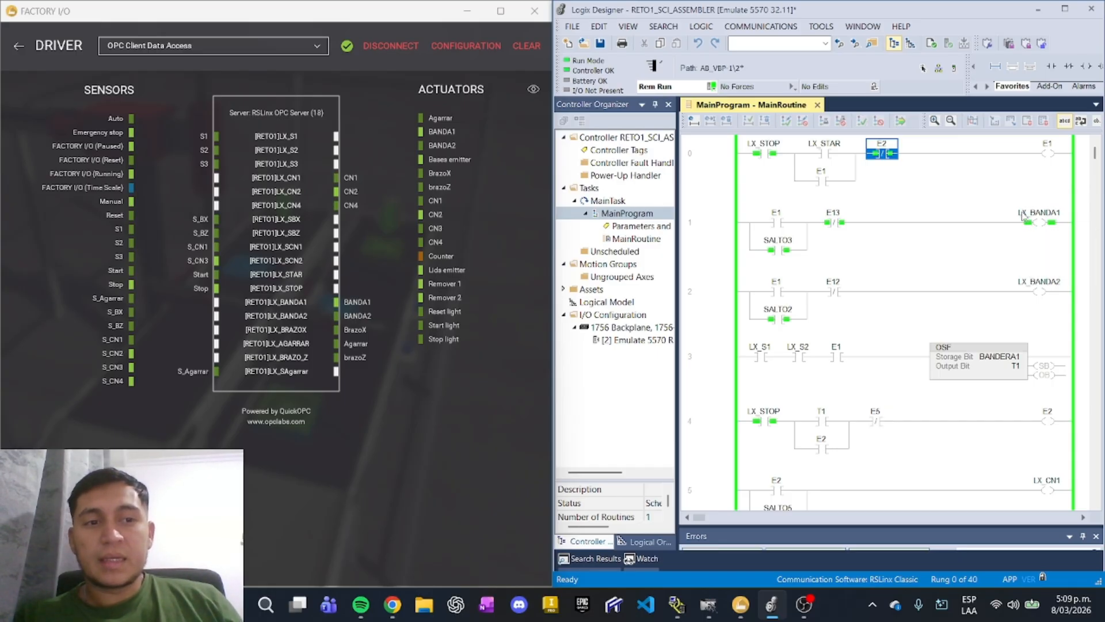
mouse_move(1024, 219)
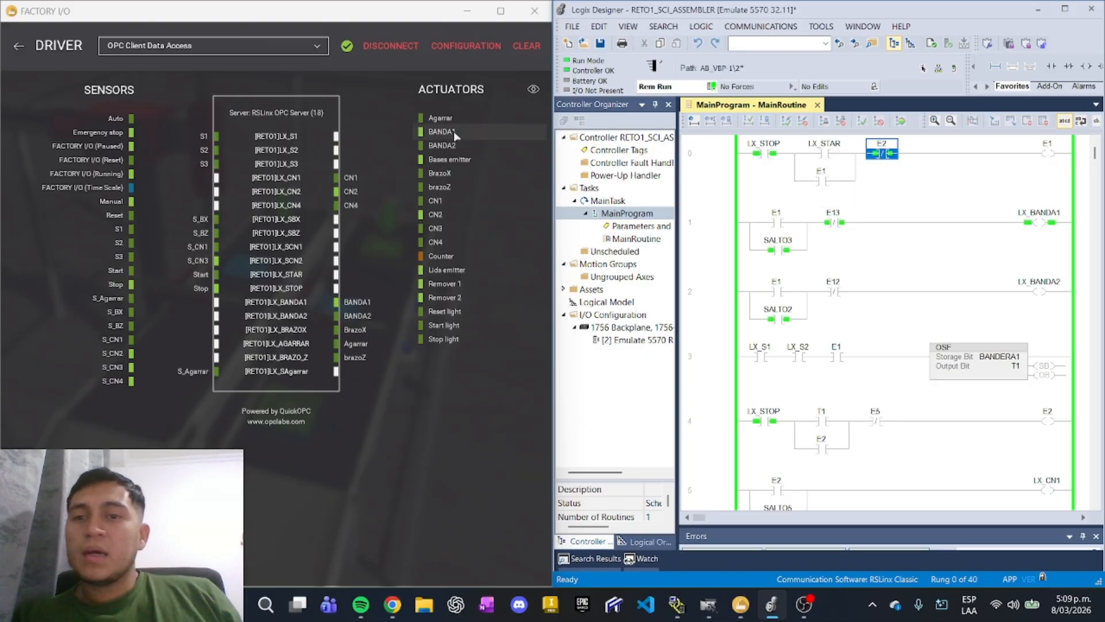
- Review the OPC Client Data Access configuration, including its server and item name filters, and return to the scene
click(466, 45)
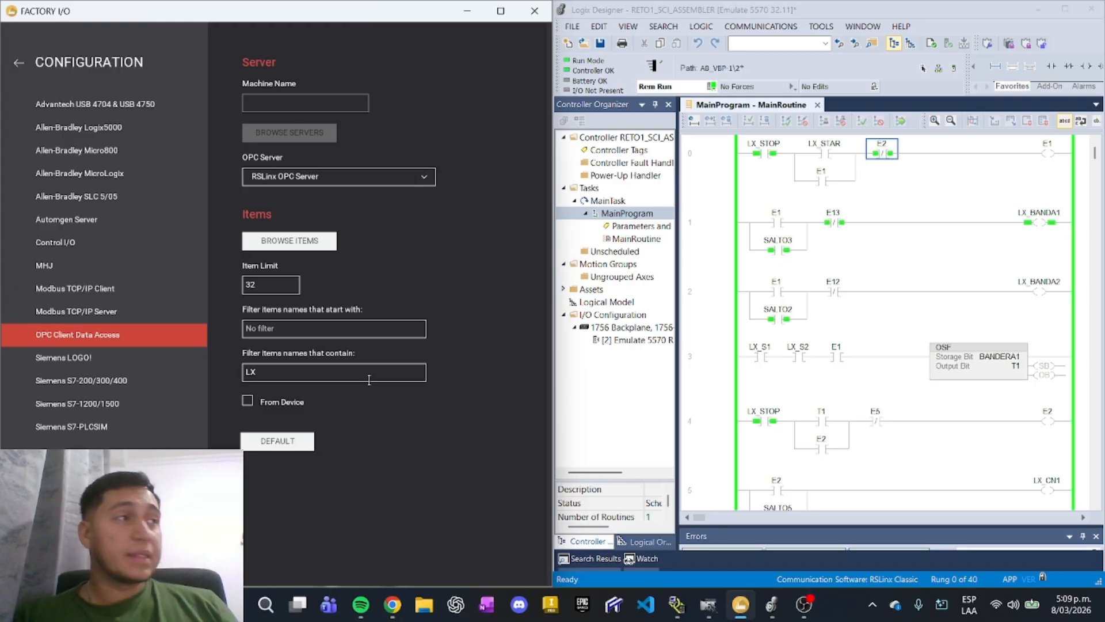
click(19, 65)
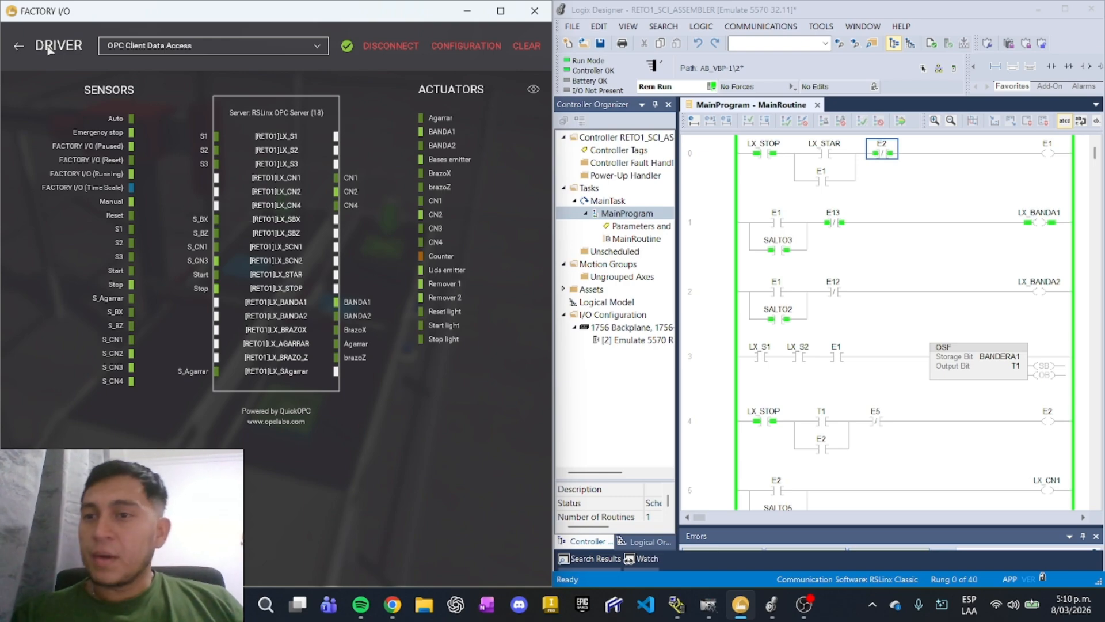
click(19, 47)
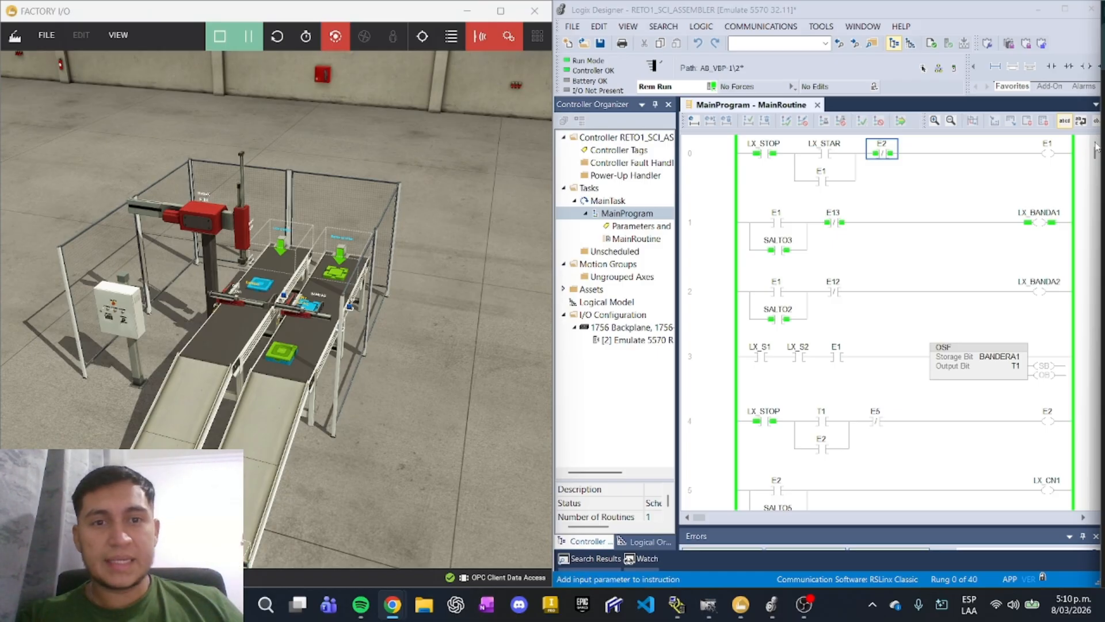
- Take the Logix Designer project offline from the emulated controller
click(713, 86)
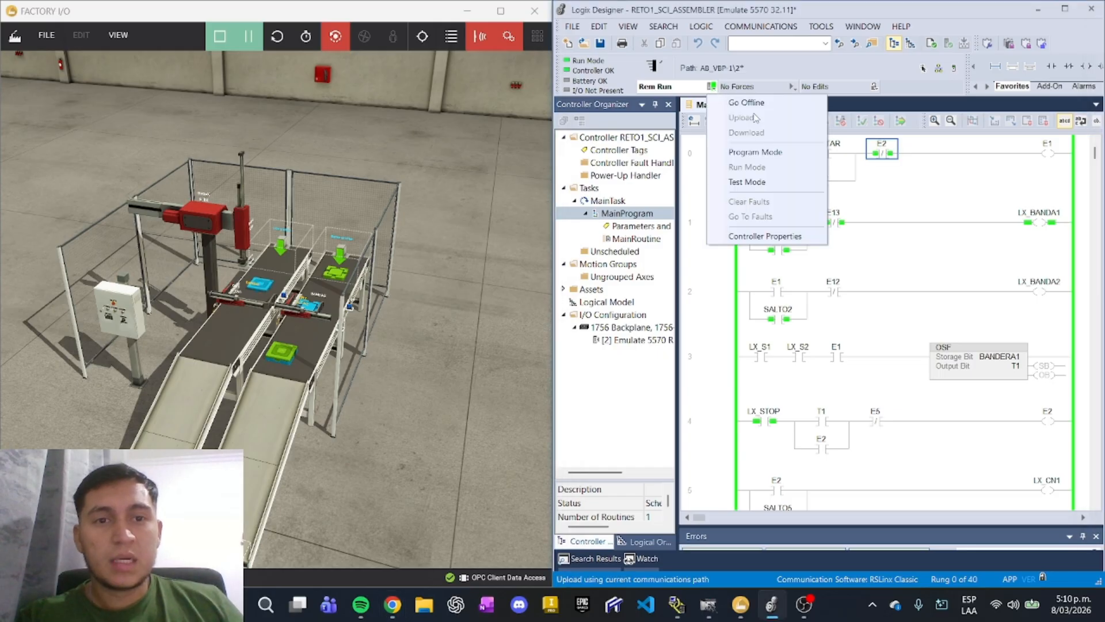
click(747, 103)
click(249, 36)
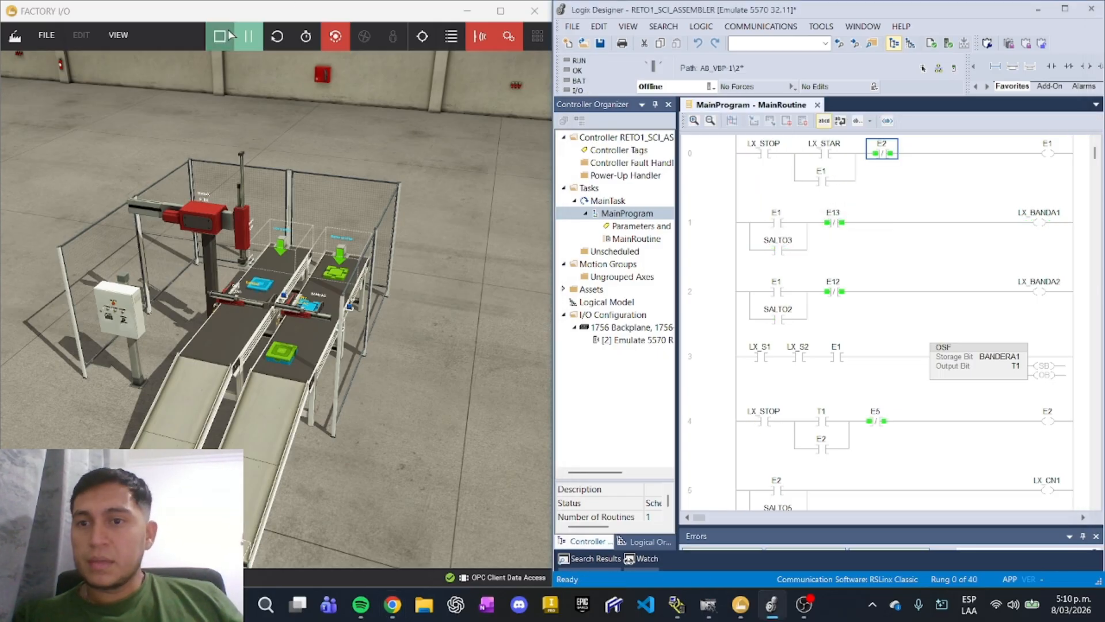
- Minimize Factory I/O, switch to the full-screen Canva presentation and advance to the GRAFCET funcional slide
click(467, 11)
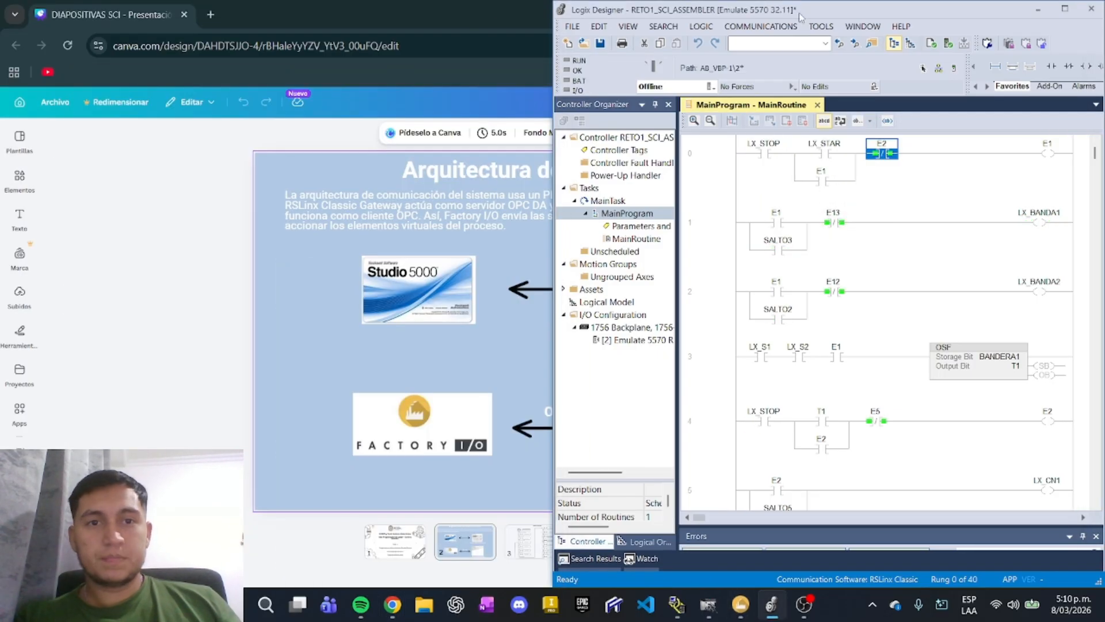
key(super+Up)
click(965, 107)
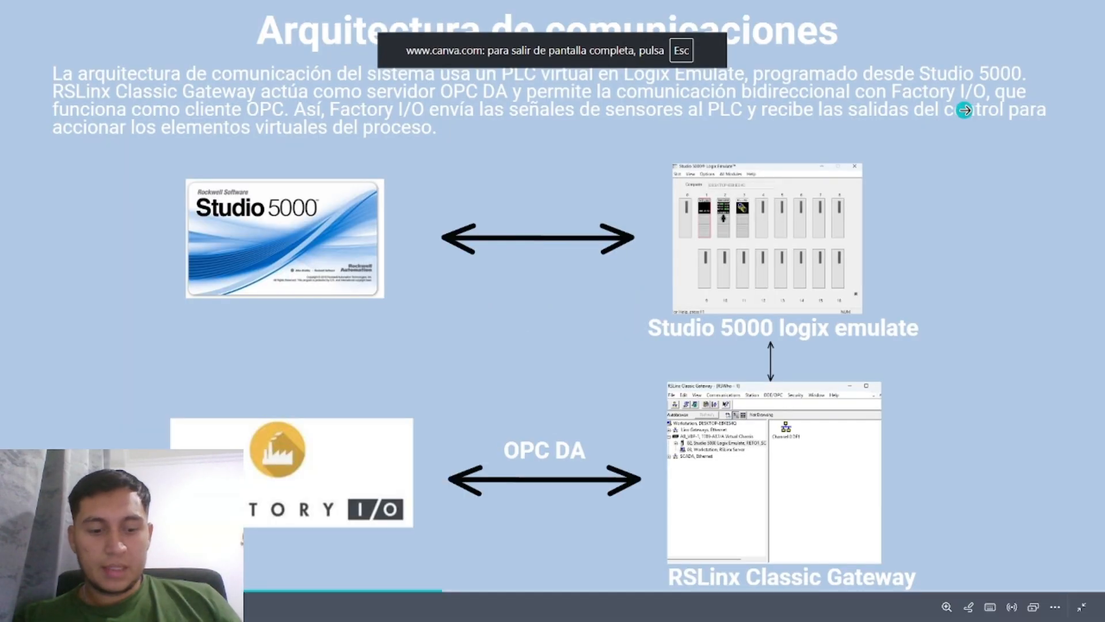
click(965, 110)
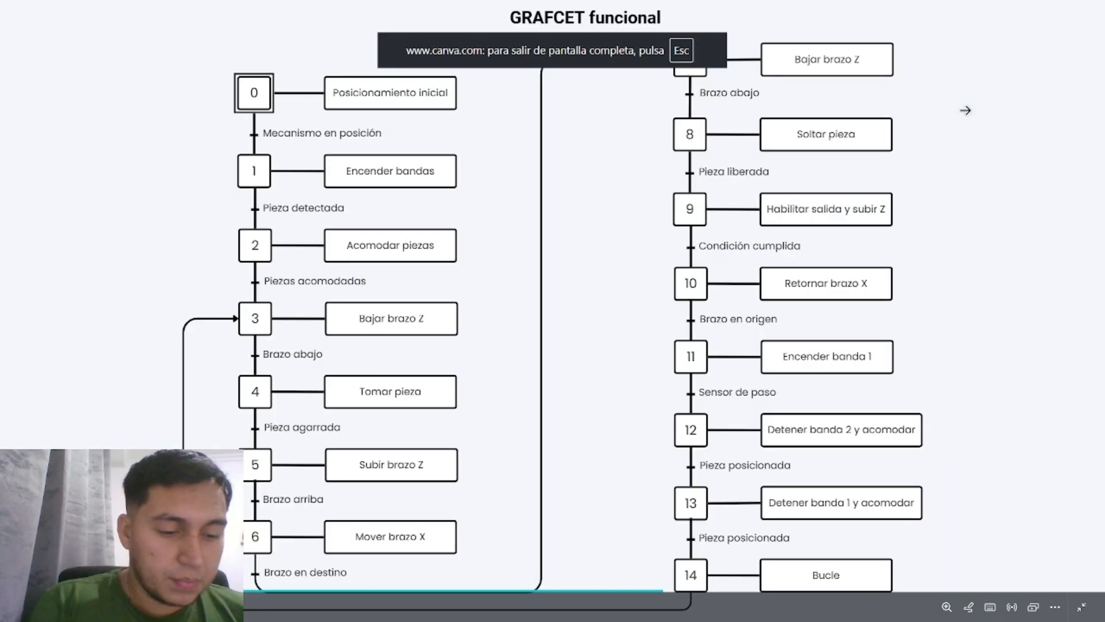